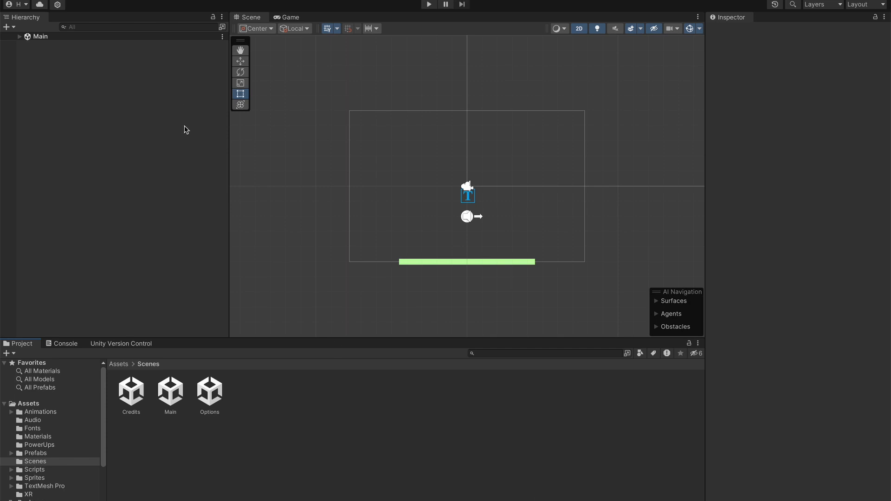
Start an iOS build from Unity's Build Settings, prompting for the Xcode project save location
click(84, 0)
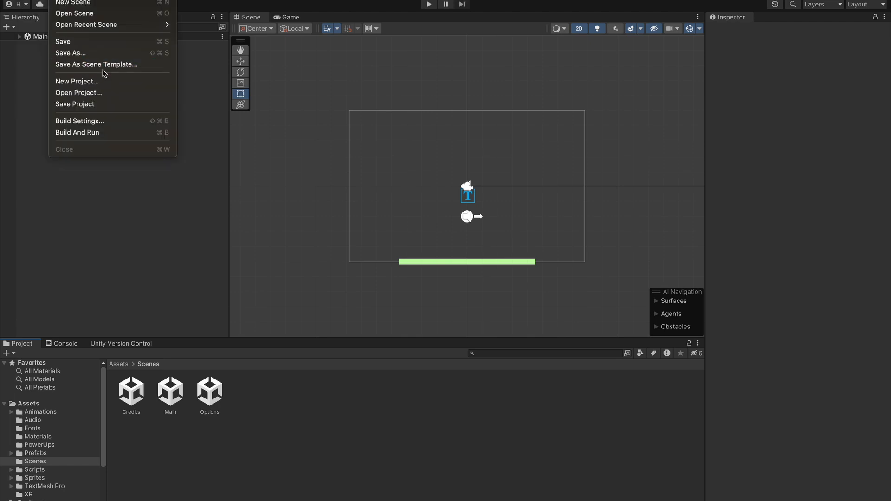
click(87, 121)
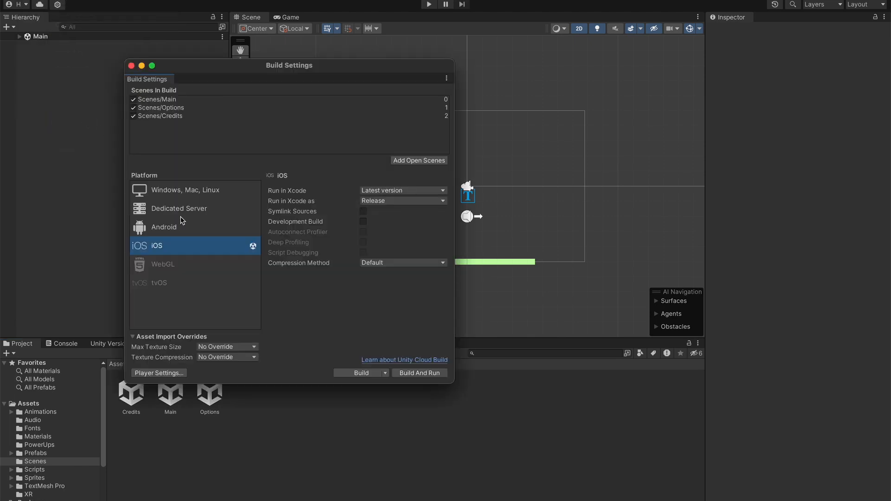
click(358, 373)
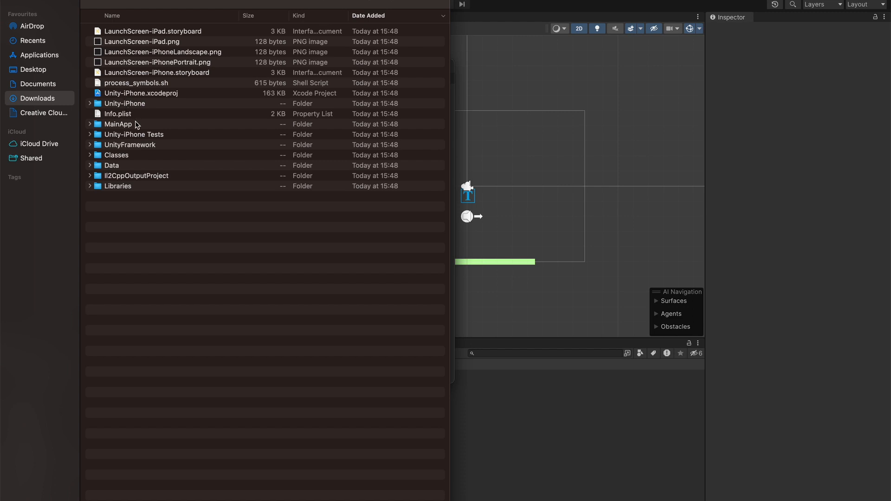
Choose the Downloads folder with Unity-iPhone.xcodeproj so the build runs and opens in Xcode
click(153, 98)
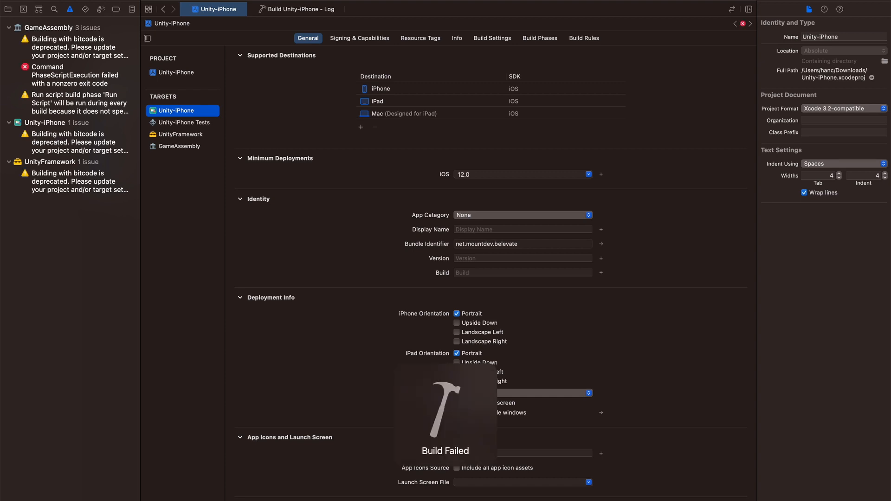
Inspect the PhaseScriptExecution failure and compare it against the run script warnings
click(78, 75)
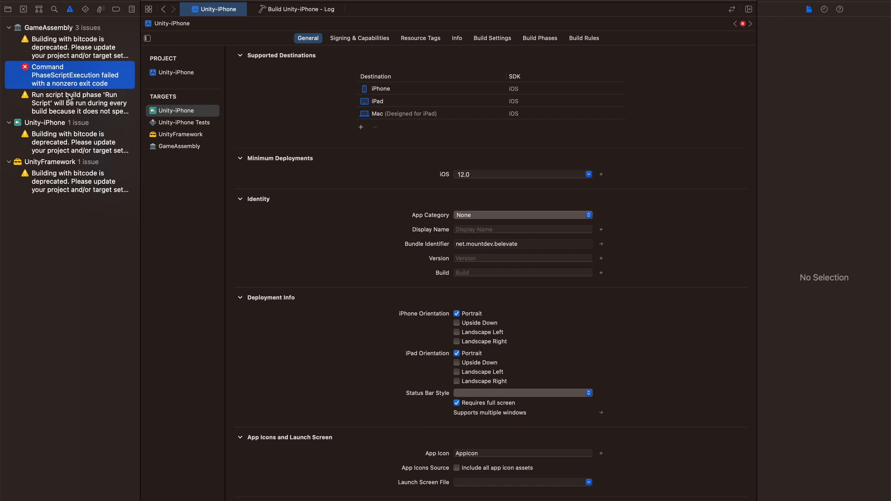
click(70, 98)
click(77, 82)
click(84, 116)
click(89, 79)
In the Report navigator's latest Build log, locate the UnauthorizedAccessException on the il2cppOutput data folder
click(131, 11)
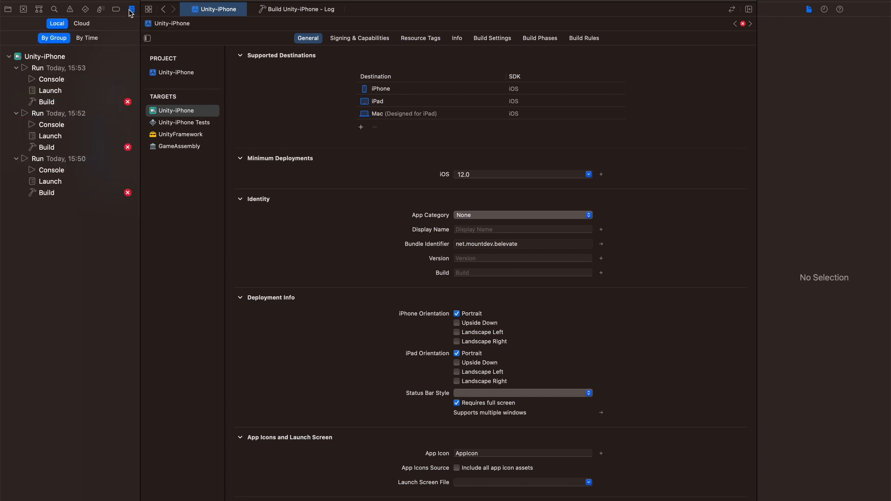
click(82, 103)
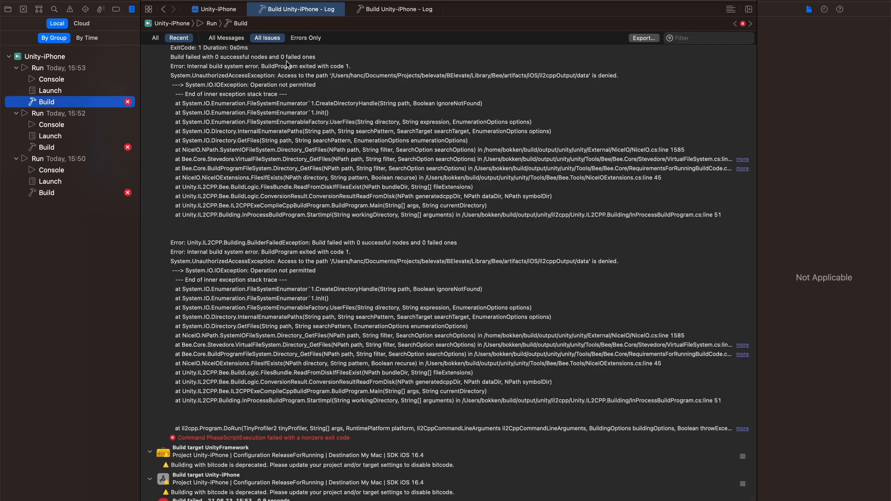
scroll(290, 230, up, 2)
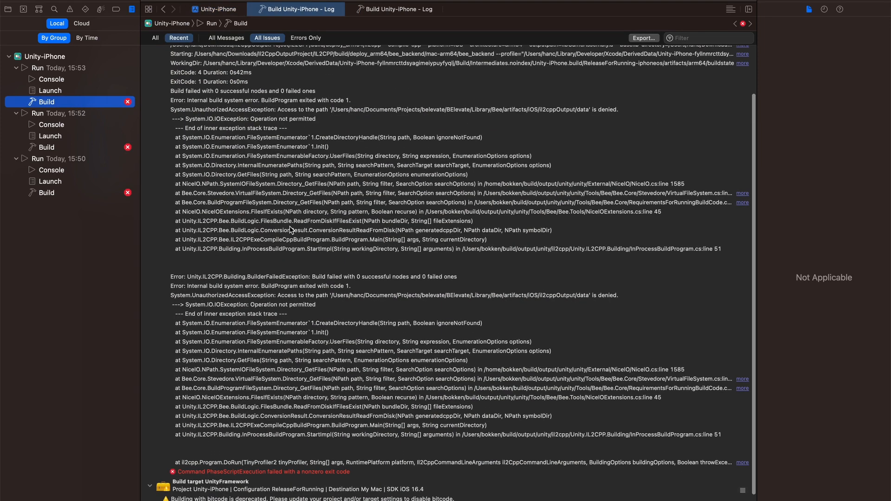
scroll(291, 230, up, 3)
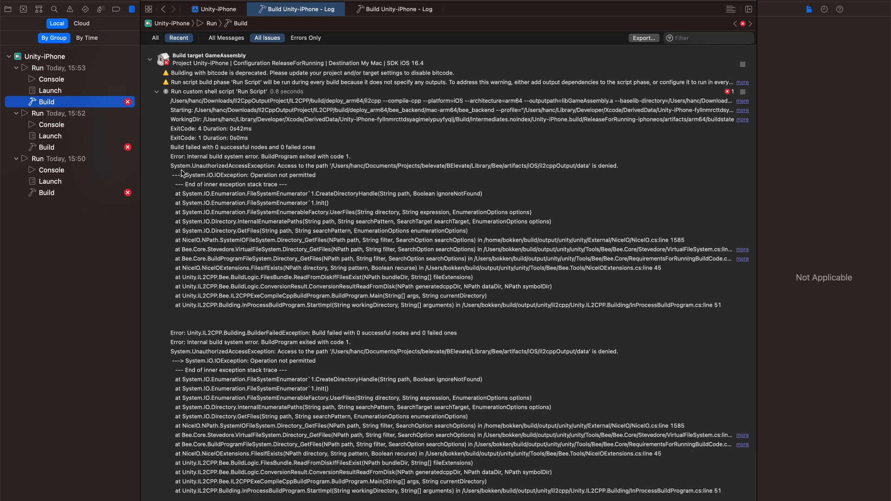
click(171, 167)
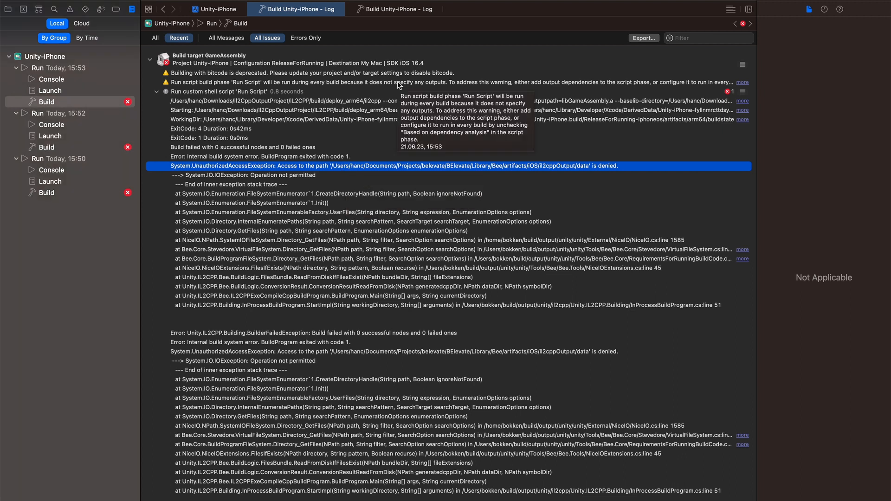
Show the GameAssembly target's Build Phases with the Run Script's IL2CPP command expanded
click(213, 11)
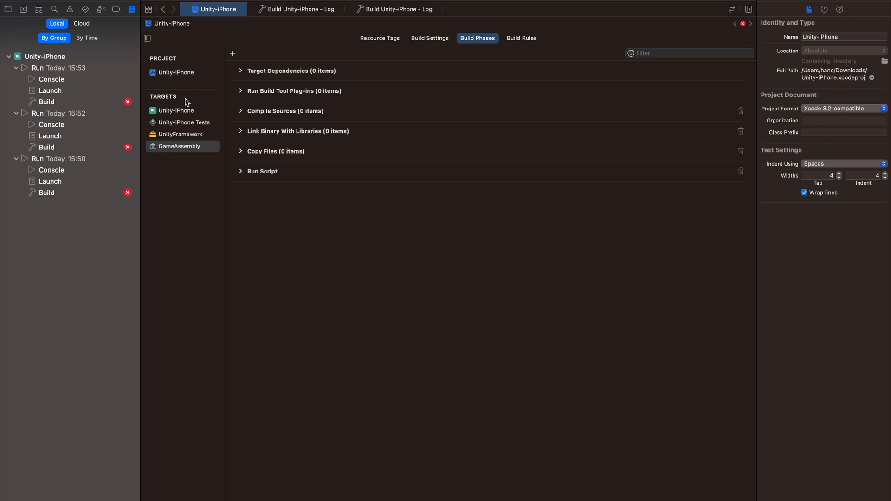
click(165, 149)
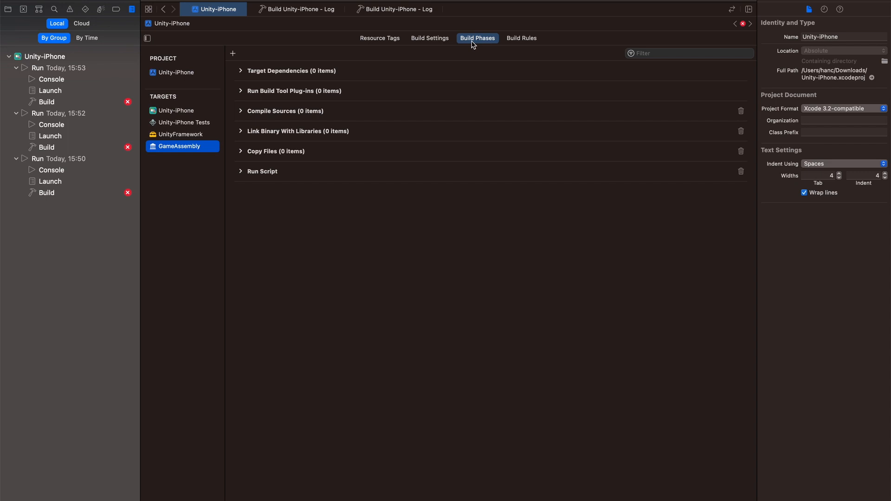
click(238, 173)
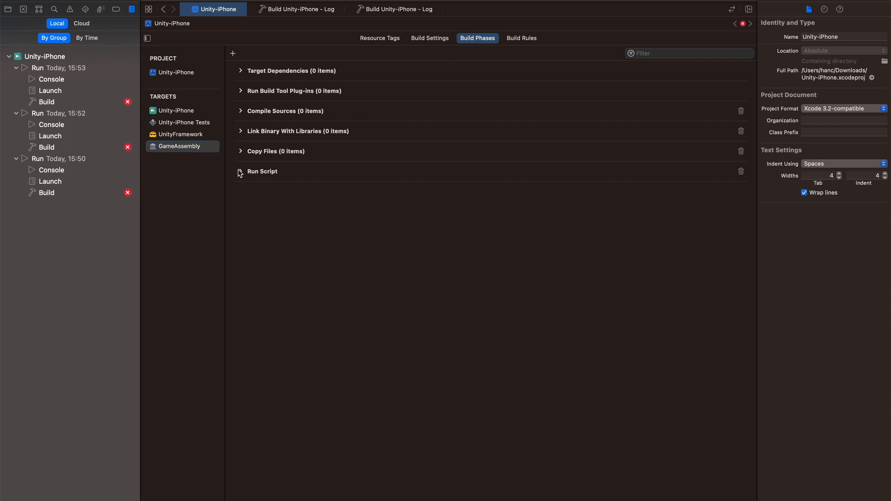
click(239, 173)
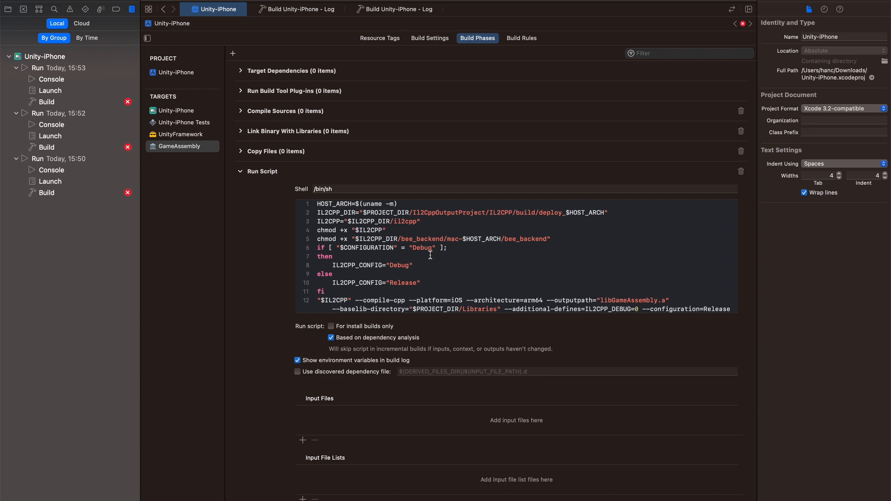
scroll(430, 255, down, 2)
scroll(429, 255, down, 4)
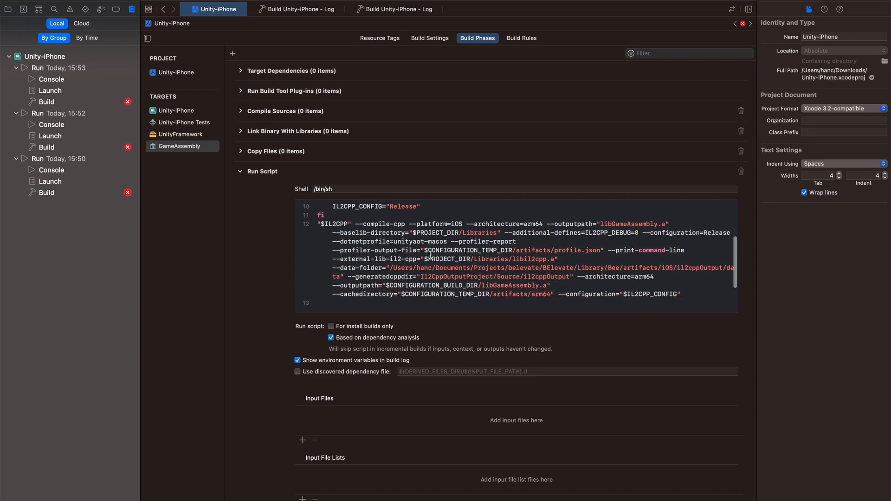
scroll(429, 255, down, 2)
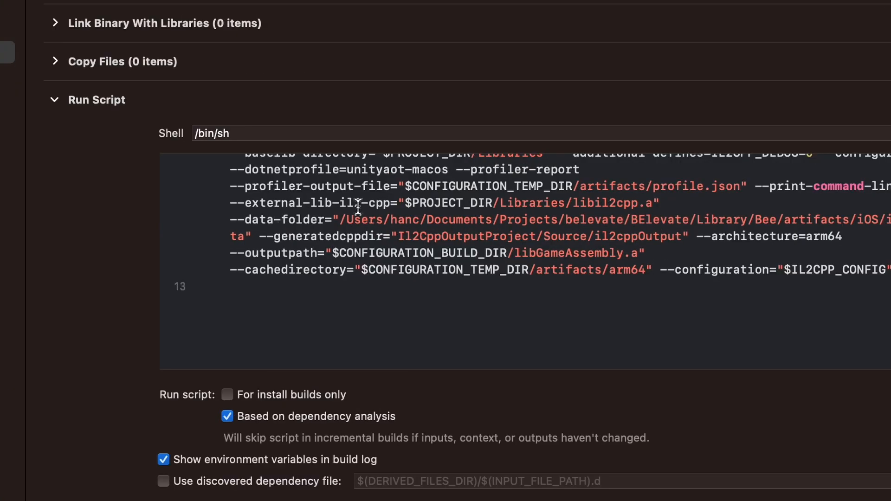
Replace the script's absolute Library data-folder path with $PROJECT_DIR/Data/Managed
click(339, 219)
shift+click(245, 237)
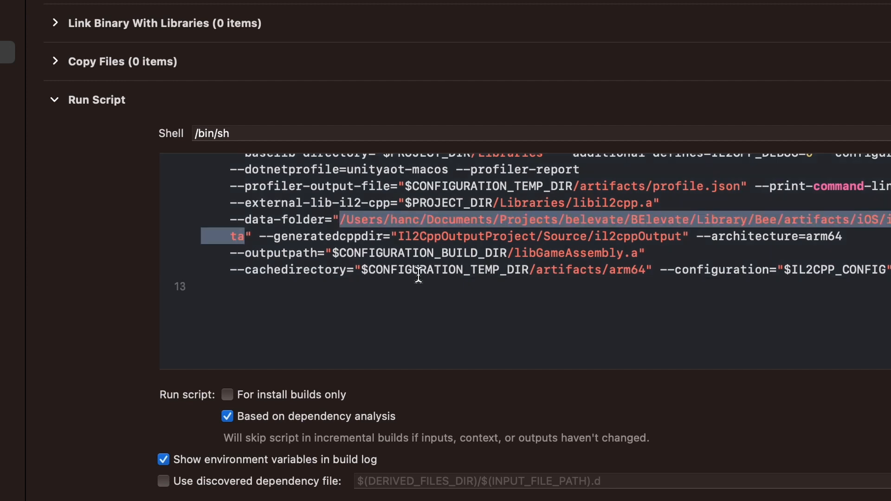
key(BackSpace)
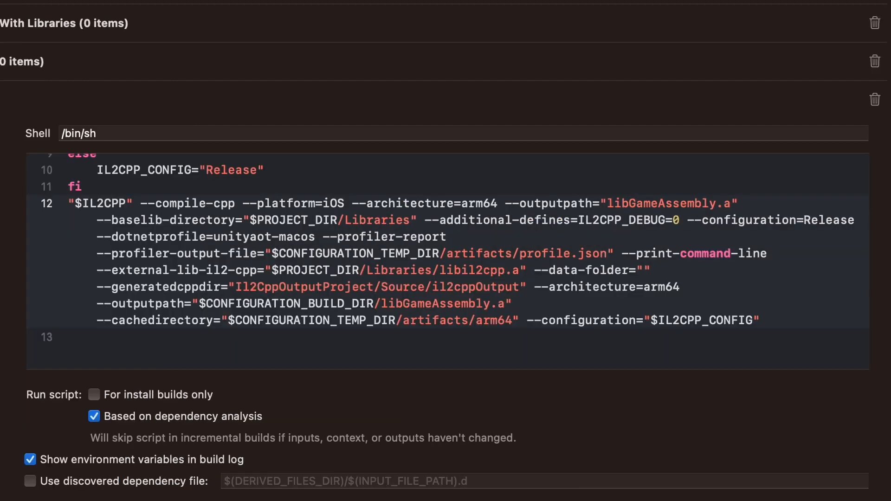
text($P)
text(ROJECT_)
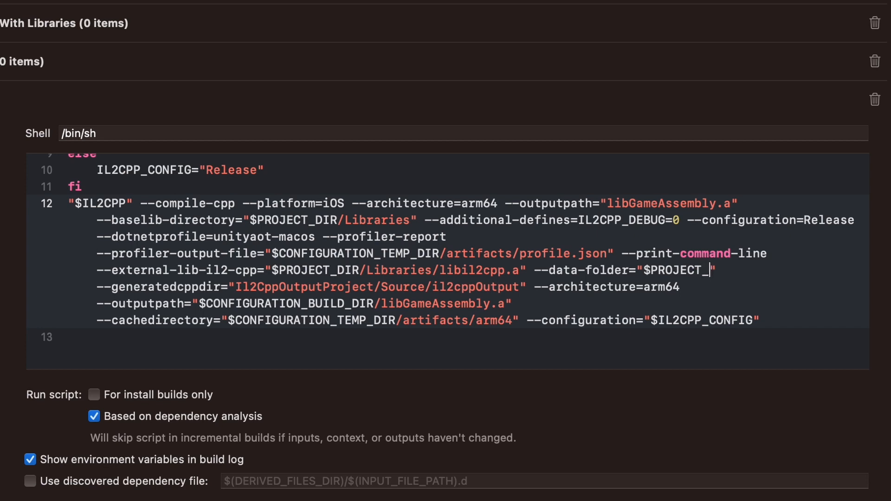
text(DIR/)
text(Data/)
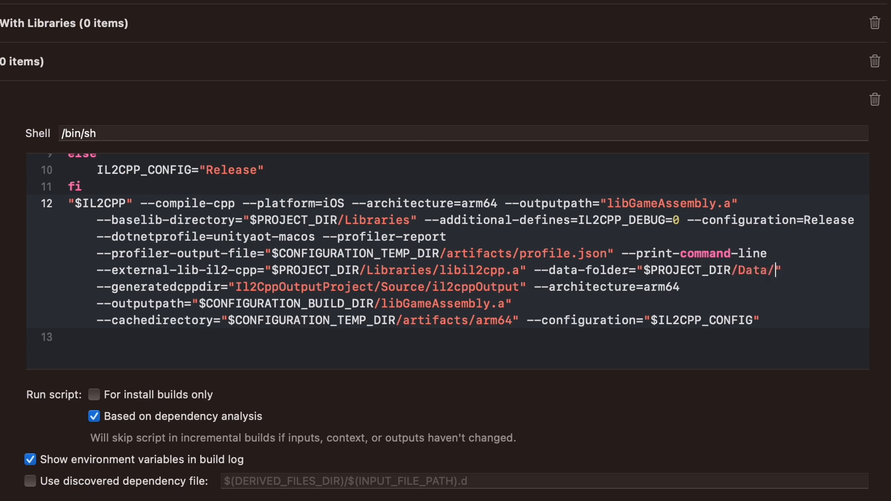
text(Managed)
click(681, 298)
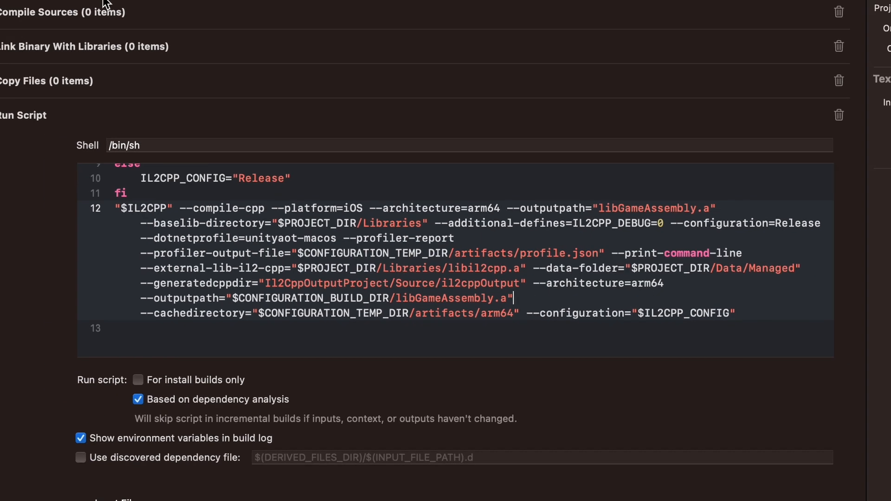
Rebuild the project, confirming the PhaseScriptExecution failure is gone and only warnings remain
click(169, 26)
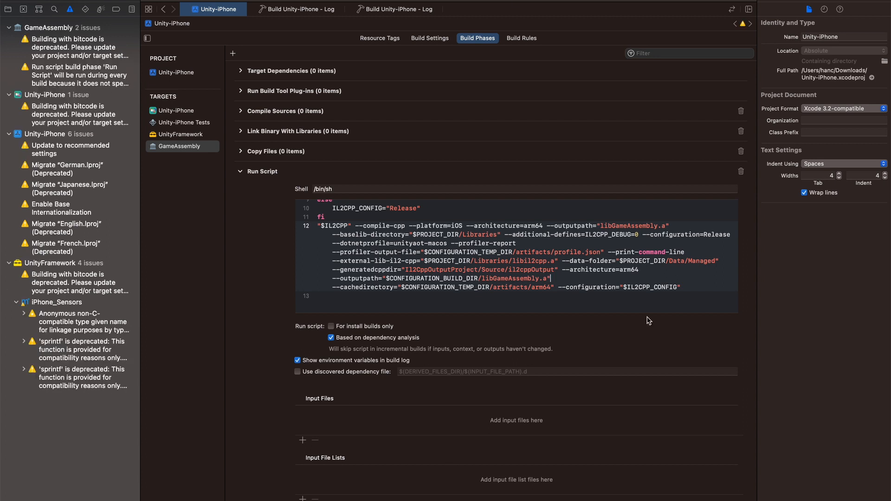
click(631, 279)
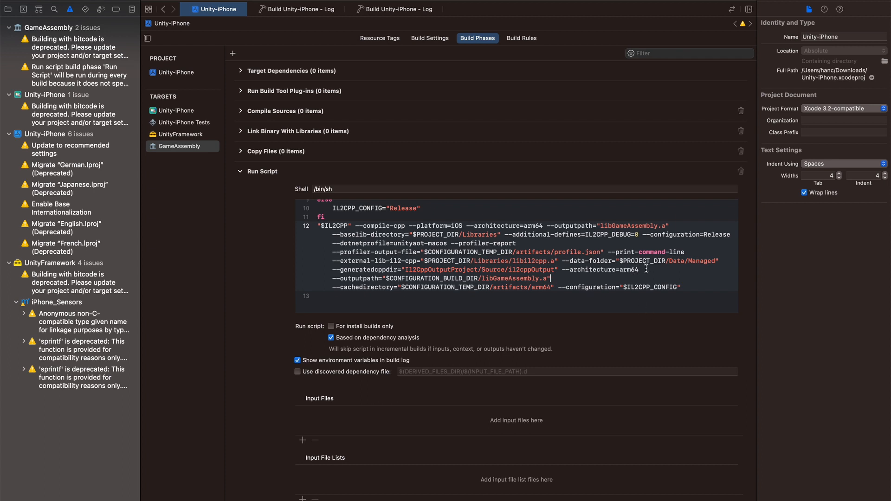